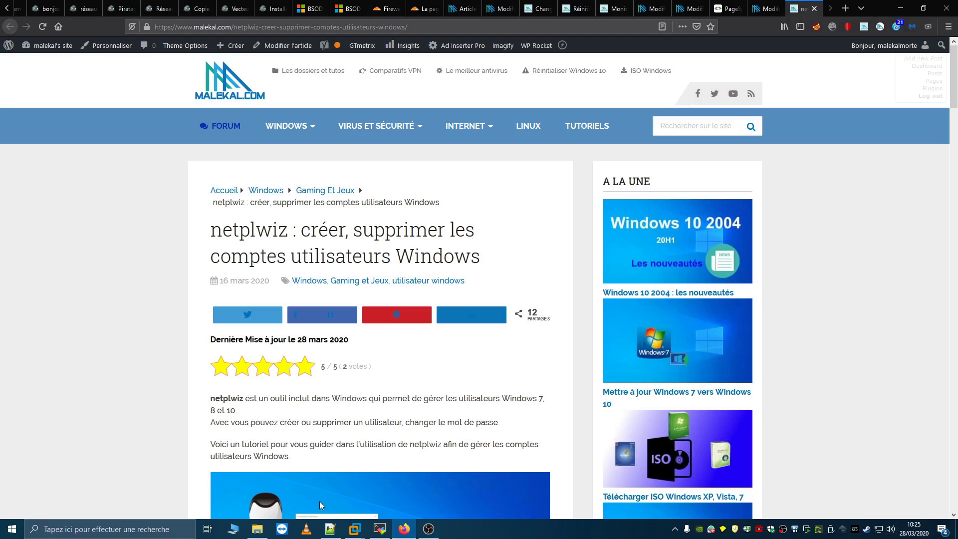
# Switch to the Windows 10 x64 virtual machine in VMware Workstation, dismiss its lock screen and close Firefox with both open tabs.
pyautogui.moveTo(354, 529)
pyautogui.click(517, 469)
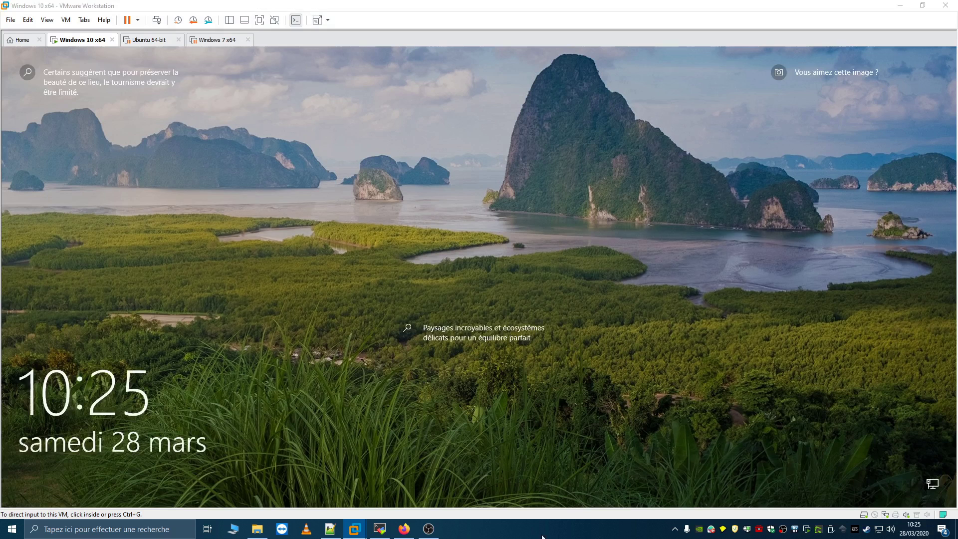
pyautogui.click(433, 382)
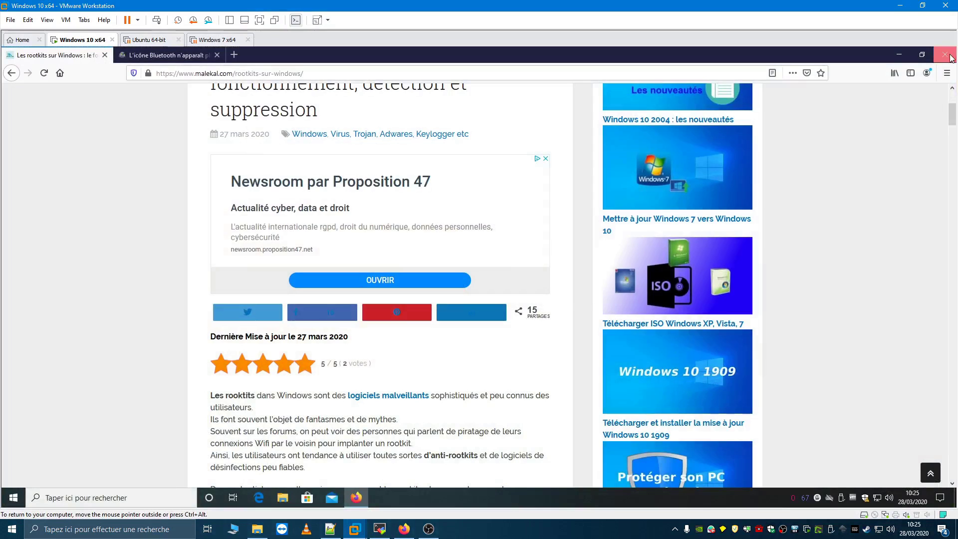
pyautogui.click(946, 54)
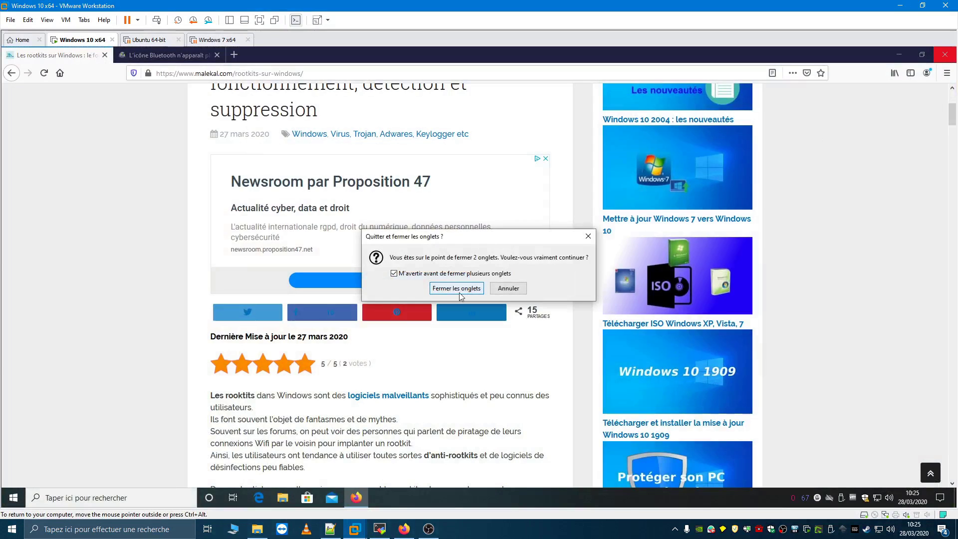
pyautogui.click(457, 288)
# Return to Firefox on the host and review the introduction and table of contents of the netplwiz article.
pyautogui.click(405, 529)
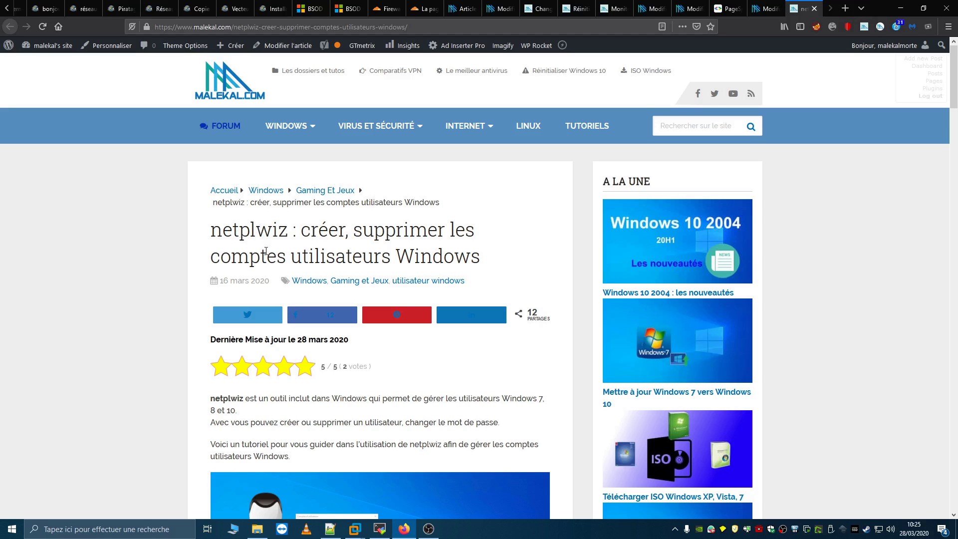
pyautogui.scroll(-10, 158, 290)
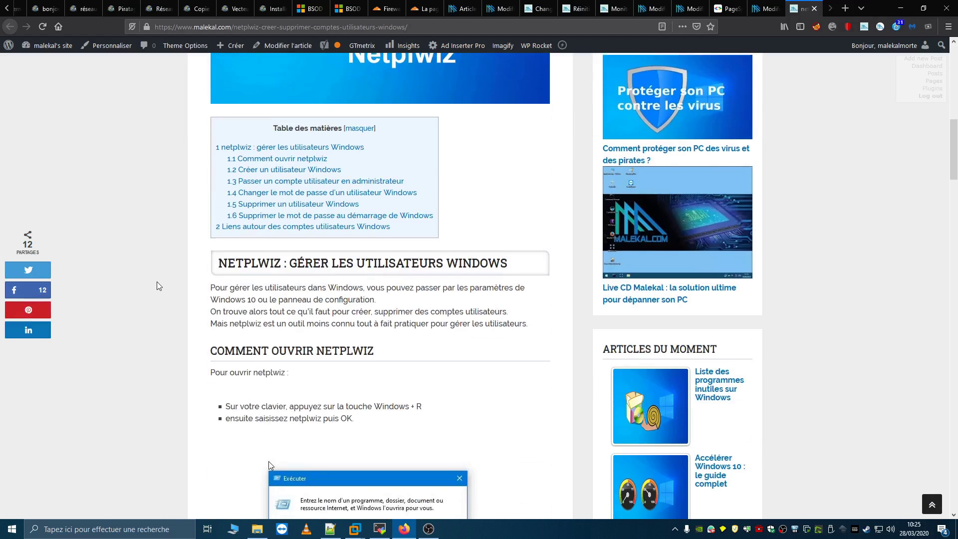
pyautogui.scroll(2, 157, 281)
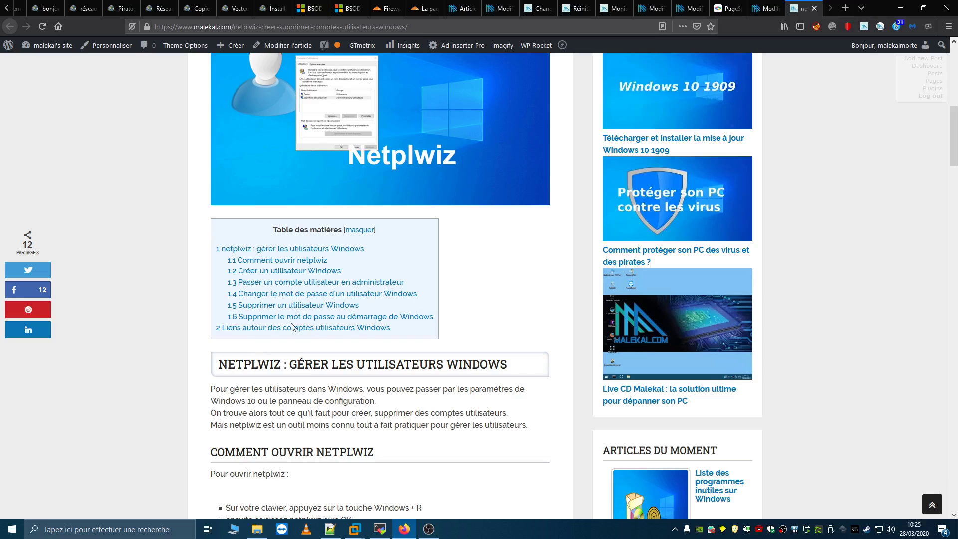
pyautogui.scroll(3, 162, 408)
pyautogui.scroll(6, 162, 409)
pyautogui.scroll(-12, 162, 409)
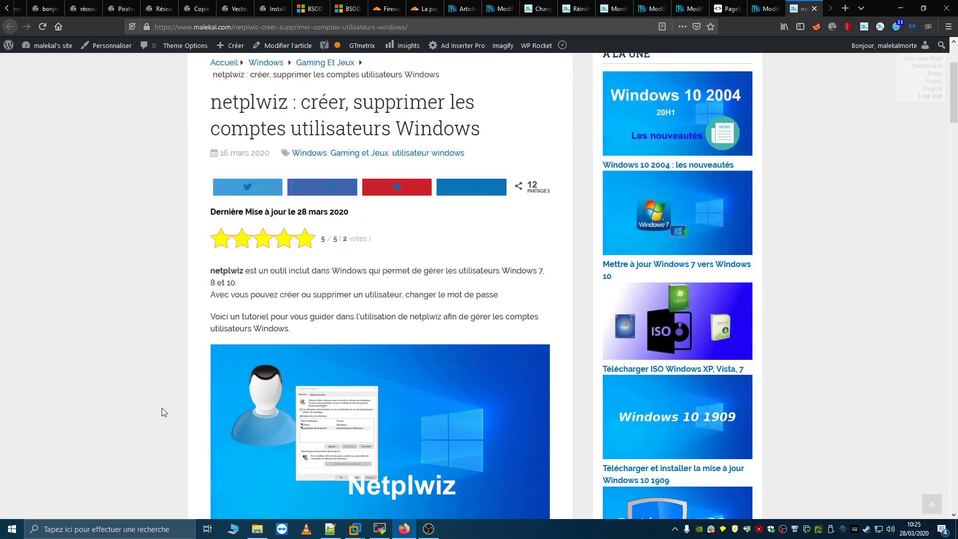
pyautogui.scroll(3, 161, 402)
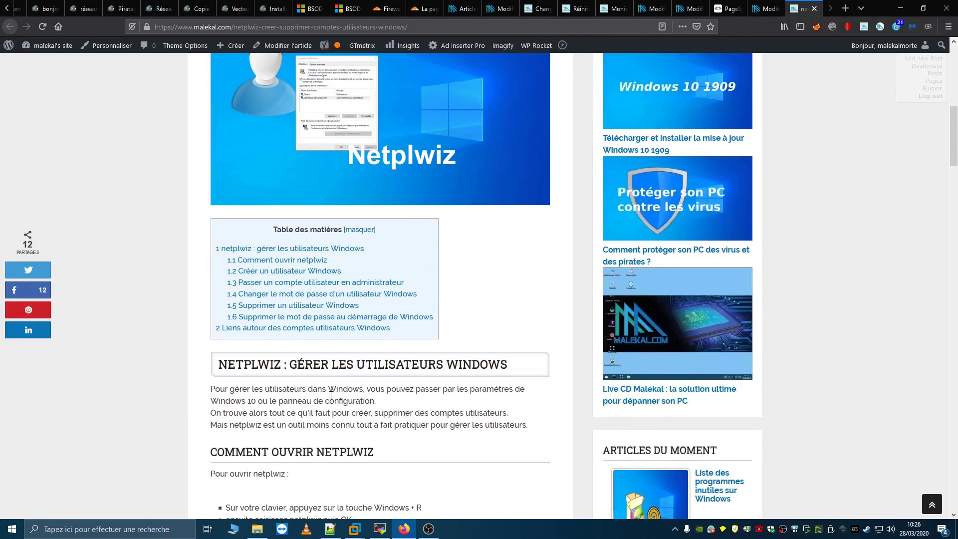
# Switch to the Windows 10 x64 virtual machine in full screen and run netplwiz to open the user accounts settings.
pyautogui.click(361, 532)
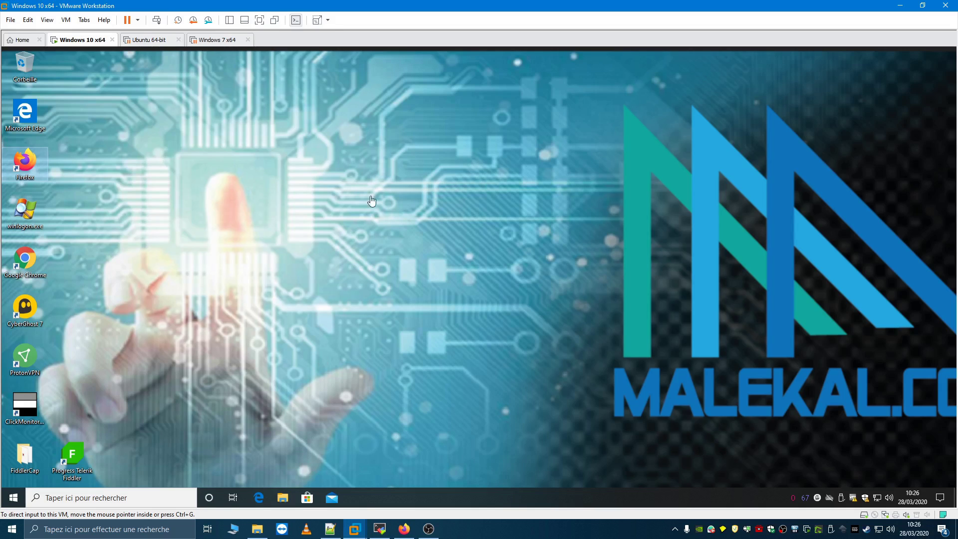
pyautogui.click(260, 20)
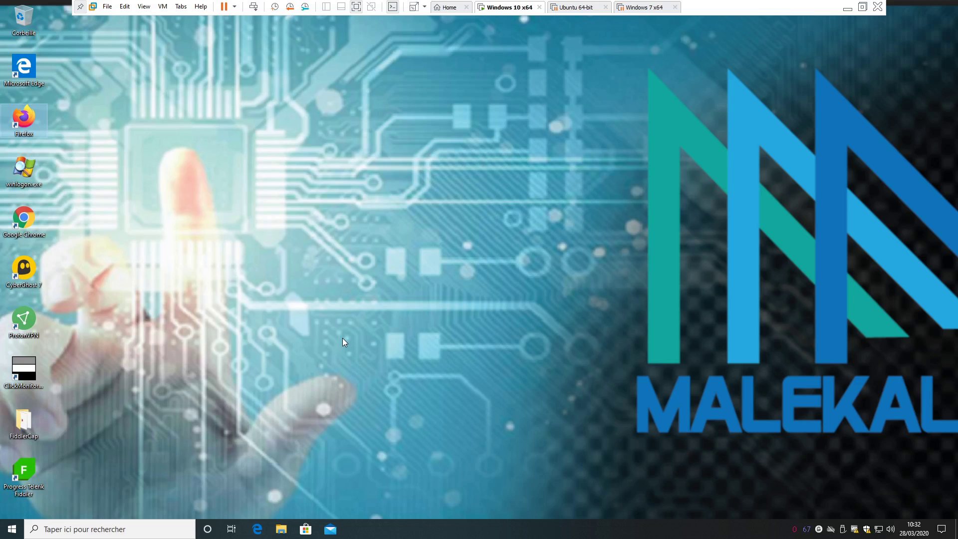
pyautogui.rightClick(12, 529)
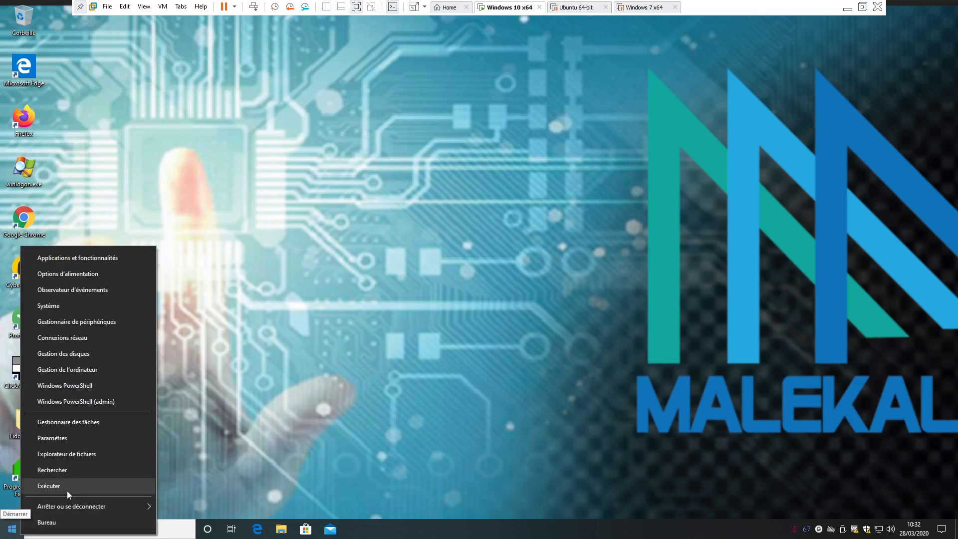
pyautogui.click(67, 490)
pyautogui.write('netplwiz')
pyautogui.moveTo(43, 466); pyautogui.dragTo(55, 467)
pyautogui.doubleClick(60, 468)
pyautogui.click(85, 498)
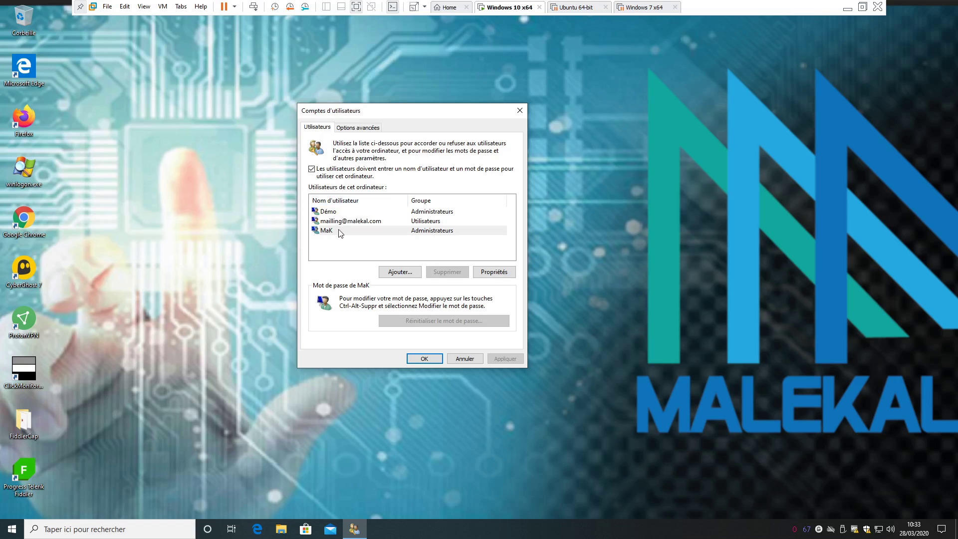
# Examine each account in the user list, comparing its type, group and password reset options.
pyautogui.click(338, 214)
pyautogui.click(333, 221)
pyautogui.click(332, 230)
pyautogui.click(335, 213)
pyautogui.click(332, 222)
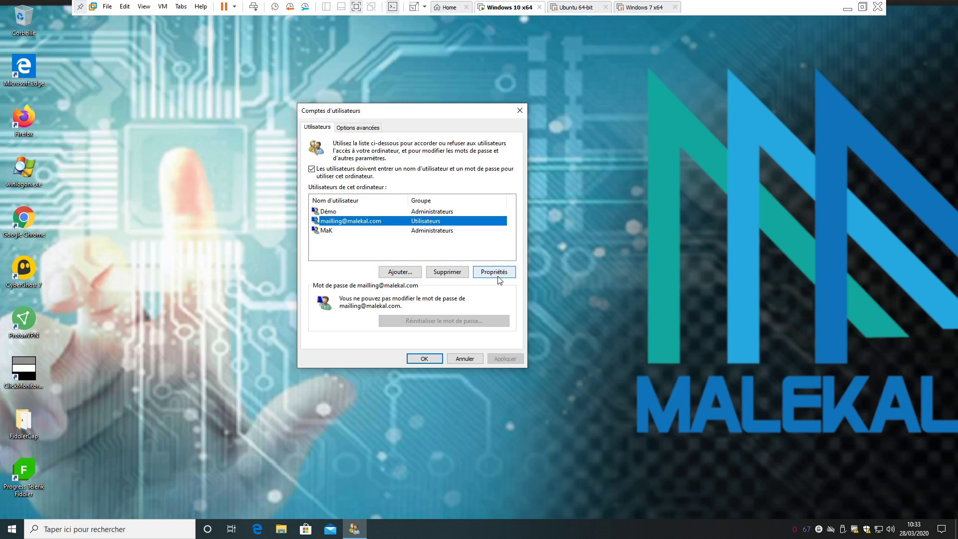
pyautogui.click(369, 232)
pyautogui.click(381, 212)
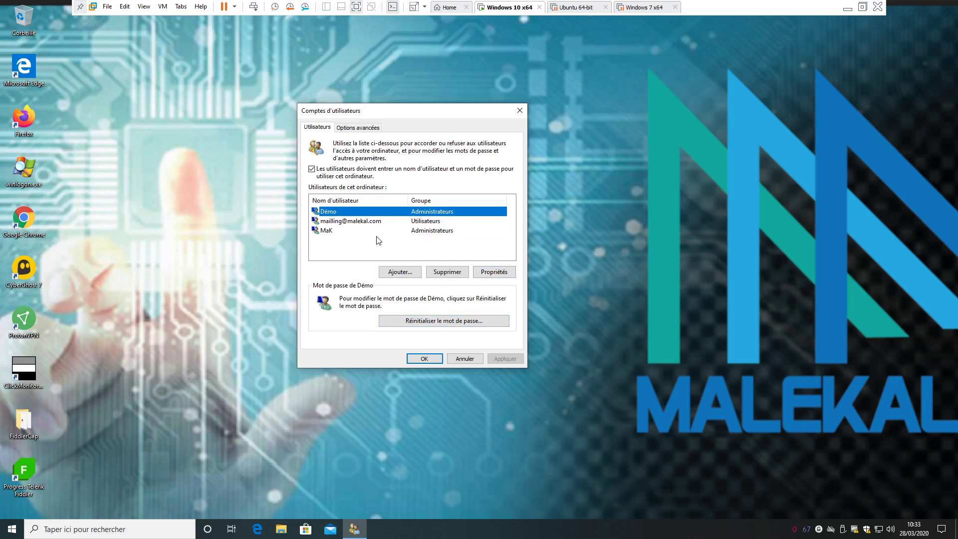
pyautogui.click(331, 231)
pyautogui.click(333, 221)
pyautogui.click(331, 211)
pyautogui.click(334, 222)
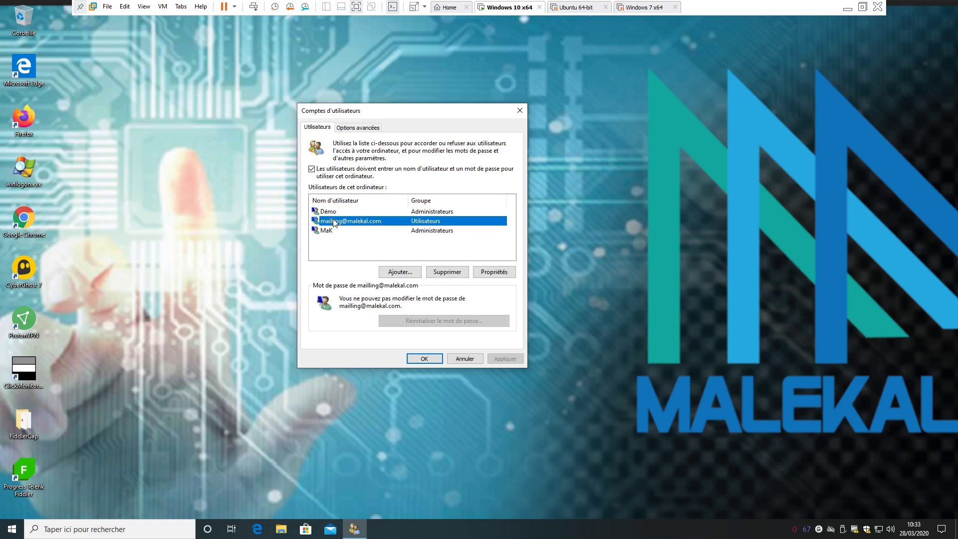
pyautogui.click(338, 214)
pyautogui.click(339, 230)
pyautogui.click(340, 212)
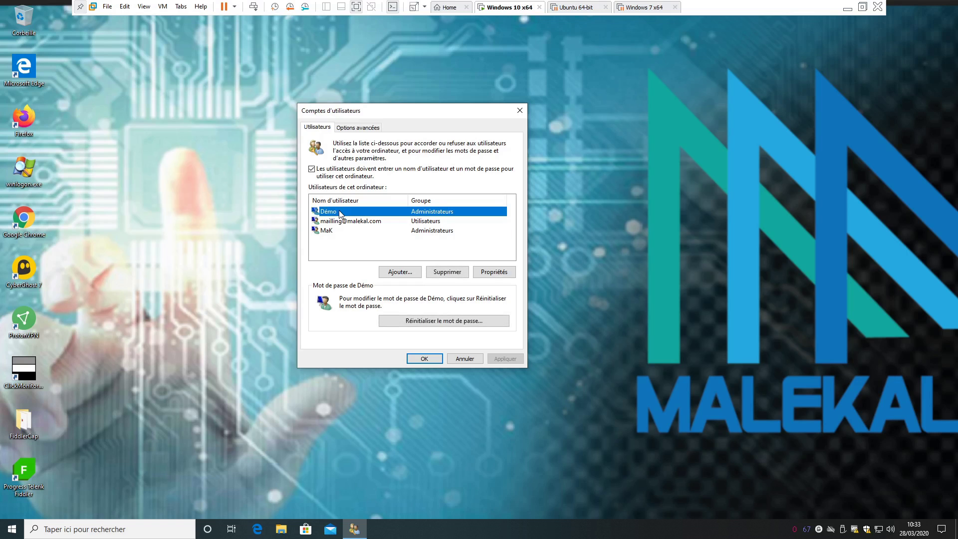
pyautogui.click(360, 224)
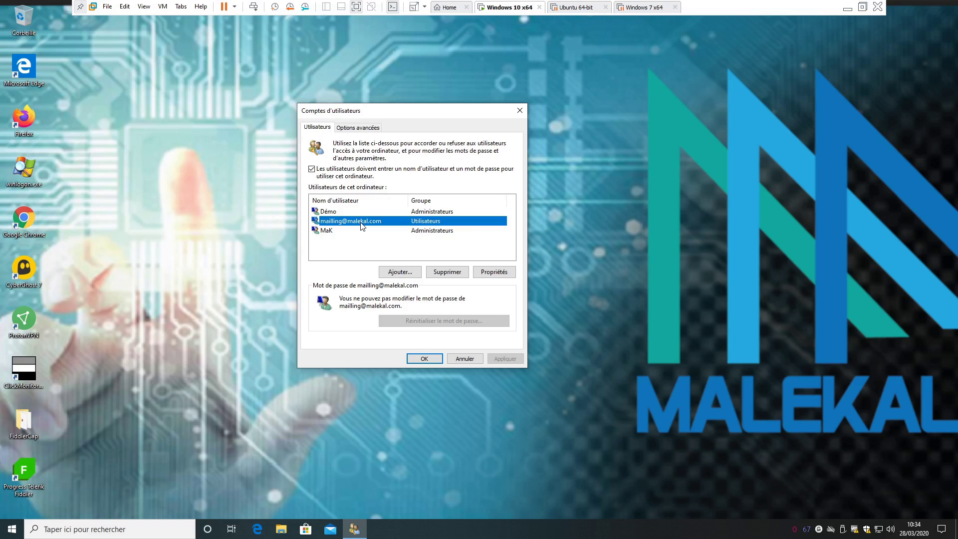
pyautogui.click(95, 529)
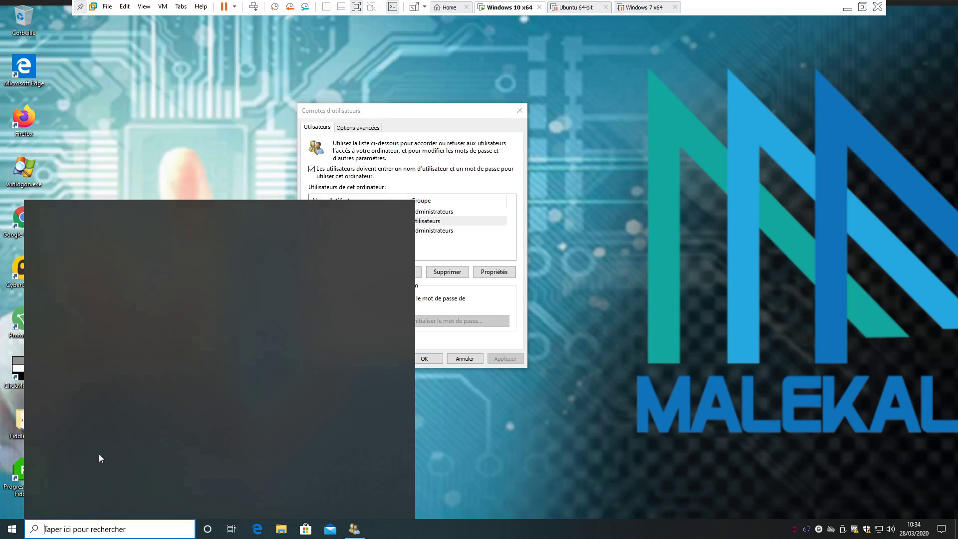
pyautogui.click(160, 186)
pyautogui.click(412, 119)
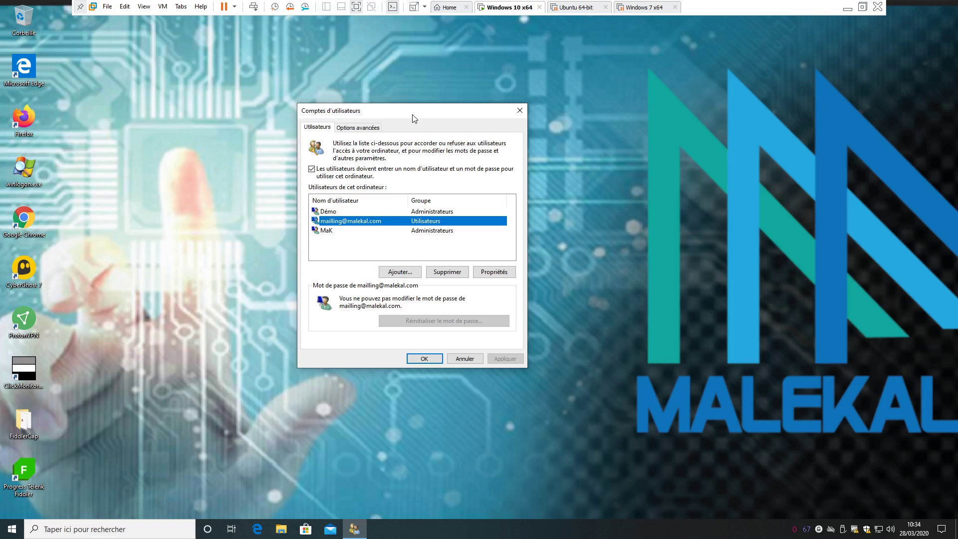
# Compare the password options of the two accounts in the Administrateurs group.
pyautogui.click(397, 213)
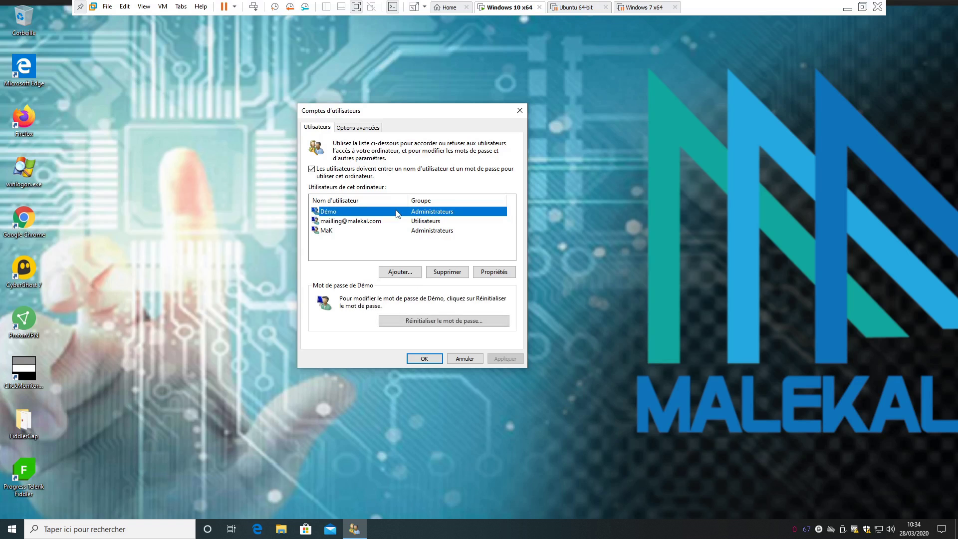
pyautogui.click(329, 233)
pyautogui.click(330, 212)
pyautogui.click(338, 234)
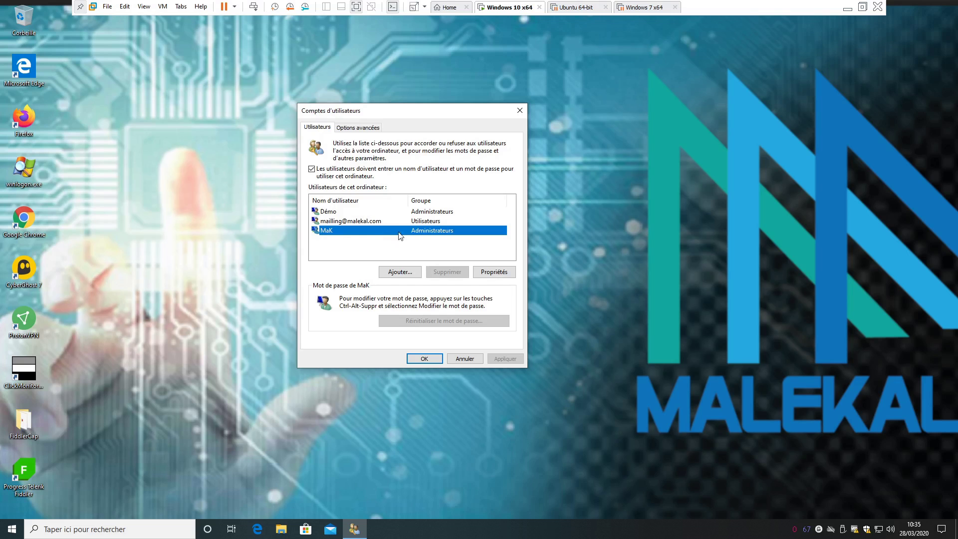
# Start adding a user who signs in without a Microsoft account, choosing a local account.
pyautogui.click(409, 273)
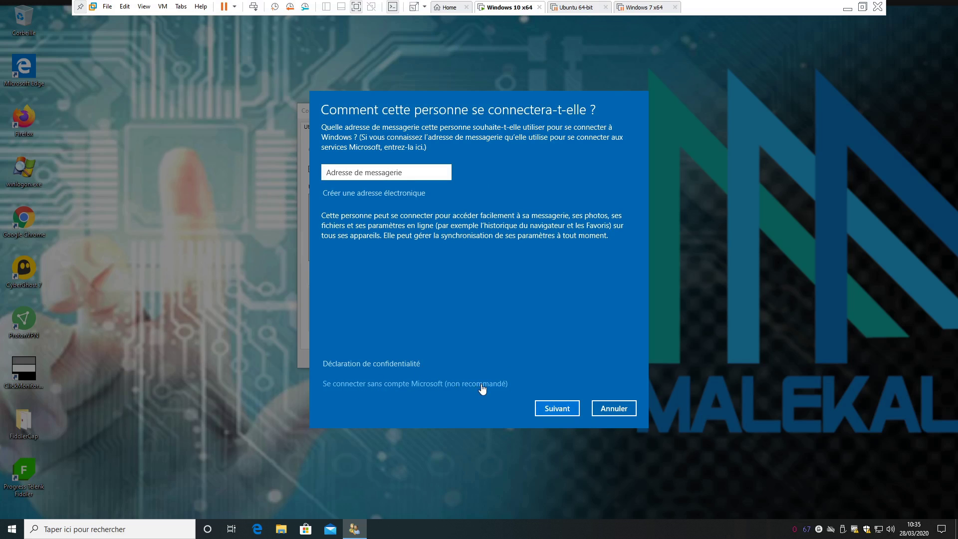
pyautogui.click(420, 388)
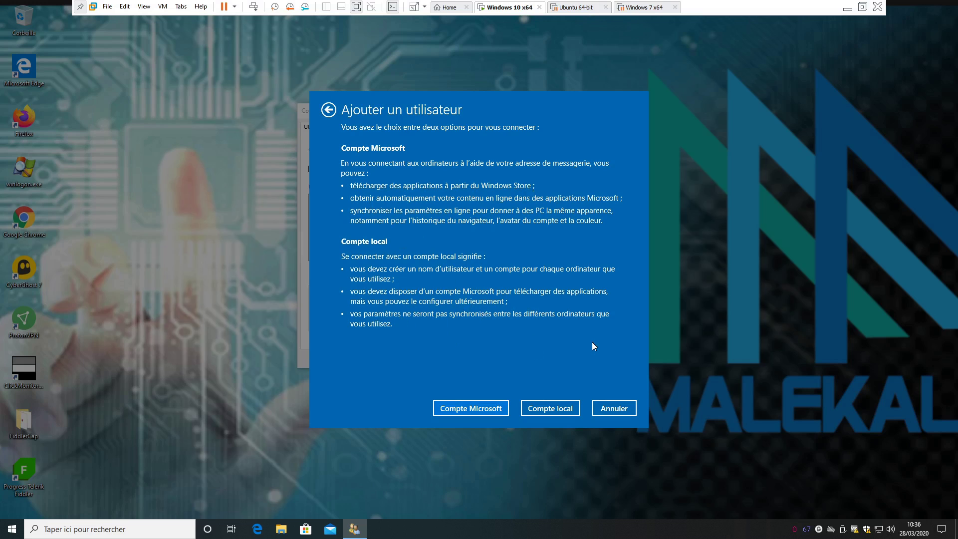
pyautogui.click(556, 409)
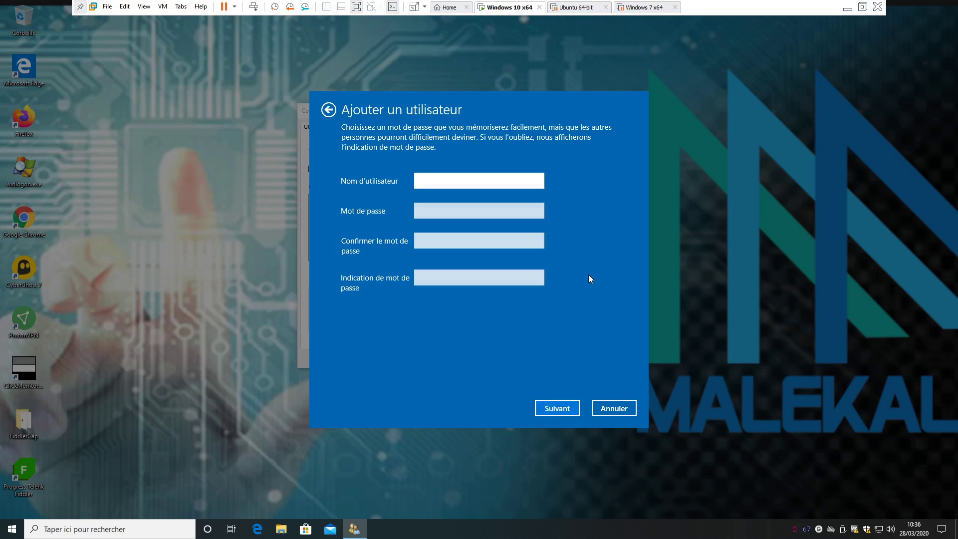
# Create the local account supercompte, entering and confirming its password and setting the password hint to b.
pyautogui.write('supercompte')
pyautogui.press('Tab')
pyautogui.write('a')
pyautogui.press('Tab')
pyautogui.write('a')
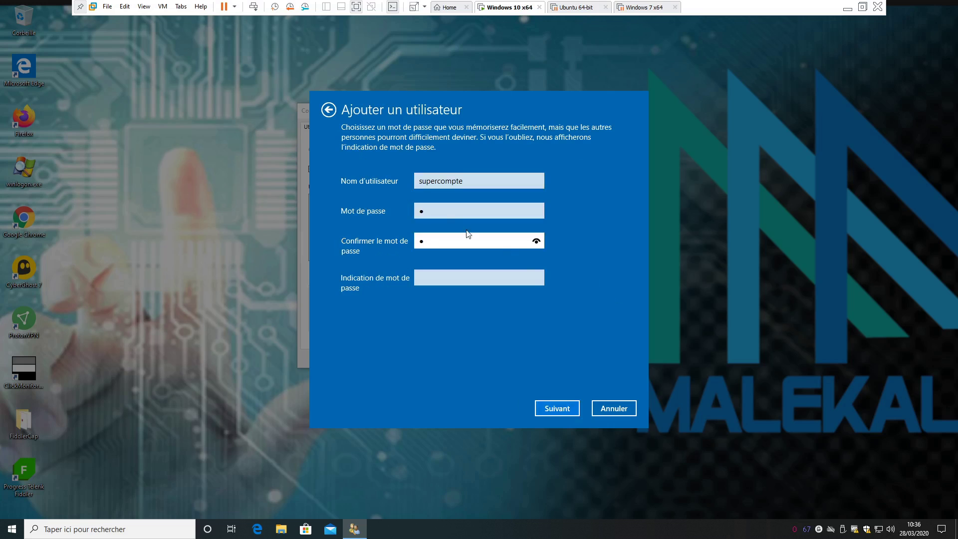
pyautogui.press('Tab')
pyautogui.write('b')
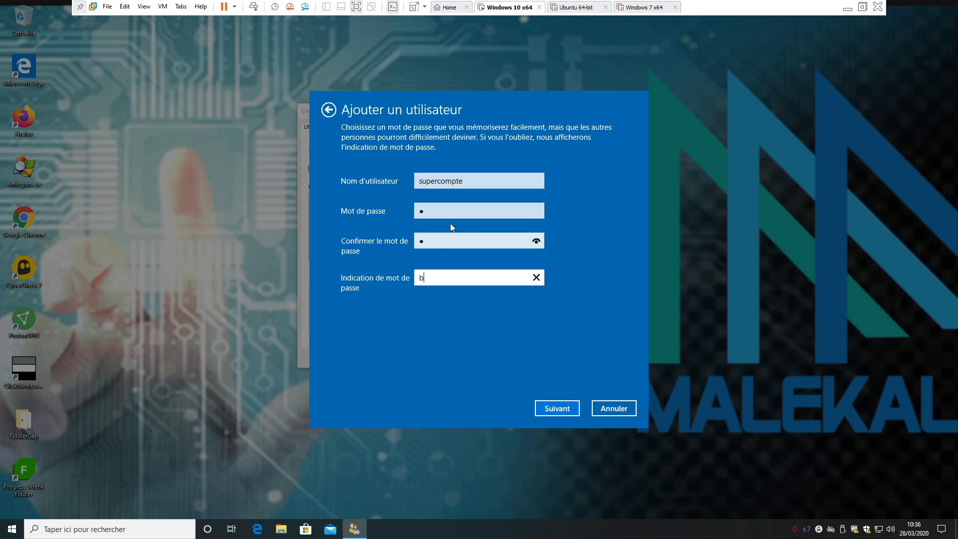
pyautogui.click(563, 409)
pyautogui.click(620, 409)
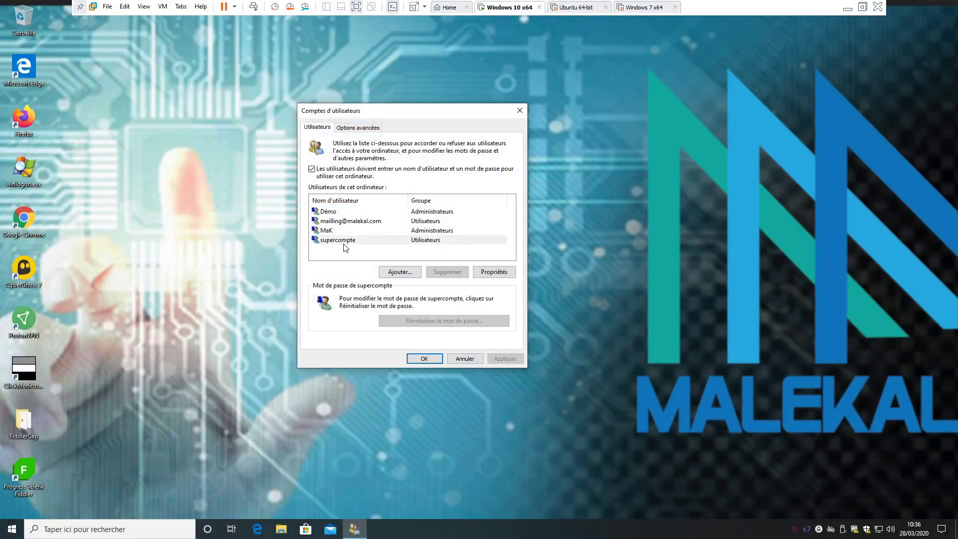
# Compare the group of the supercompte account with the groups of the other accounts in the list.
pyautogui.click(344, 241)
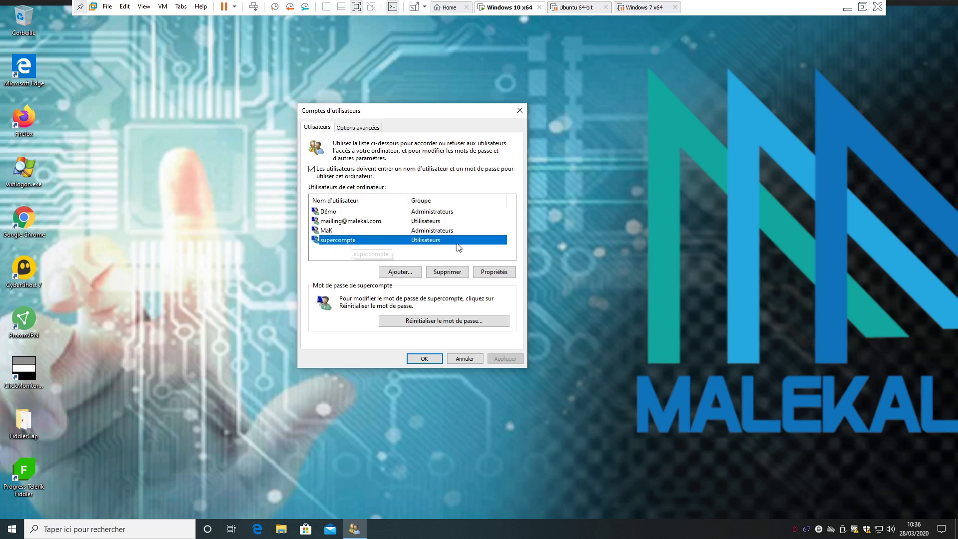
pyautogui.click(441, 220)
pyautogui.click(441, 211)
pyautogui.click(442, 221)
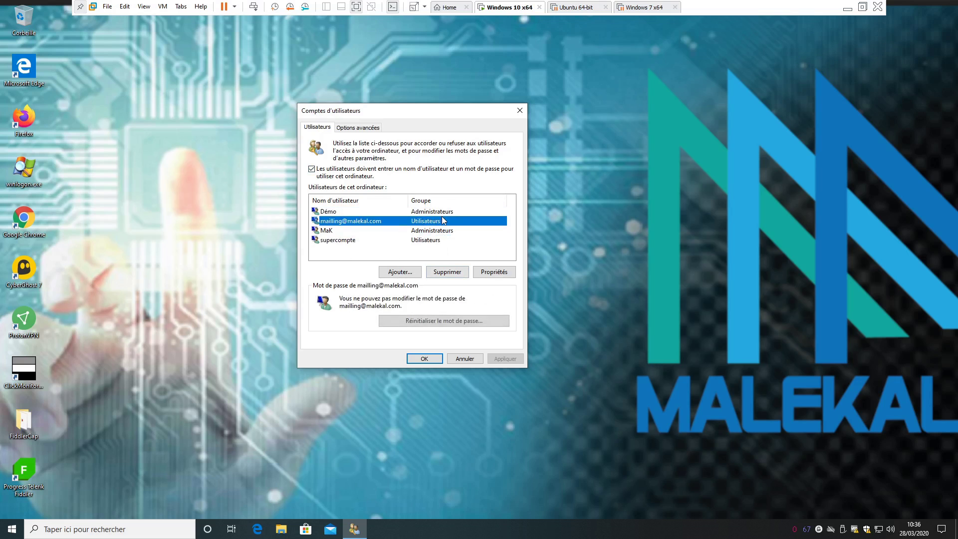
pyautogui.click(440, 242)
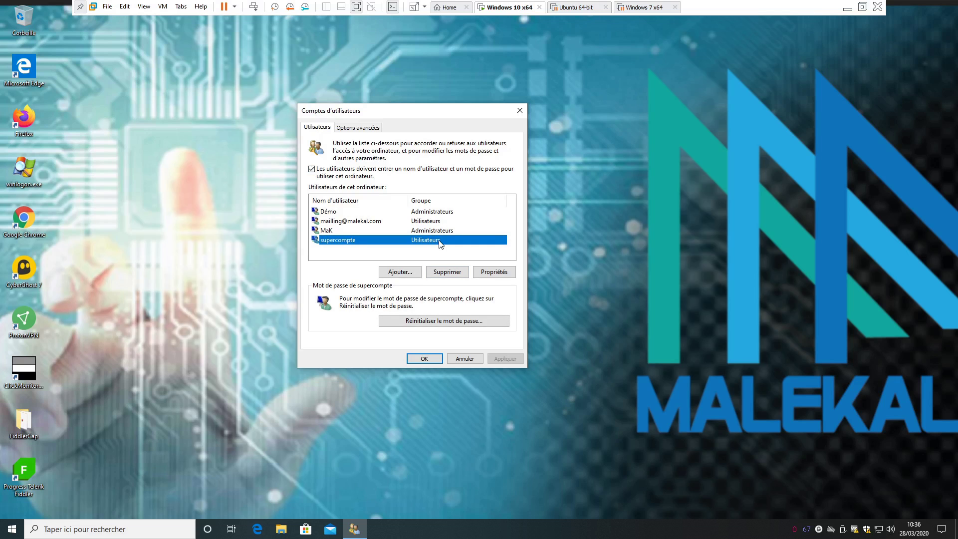
pyautogui.click(432, 232)
pyautogui.click(432, 212)
pyautogui.click(432, 232)
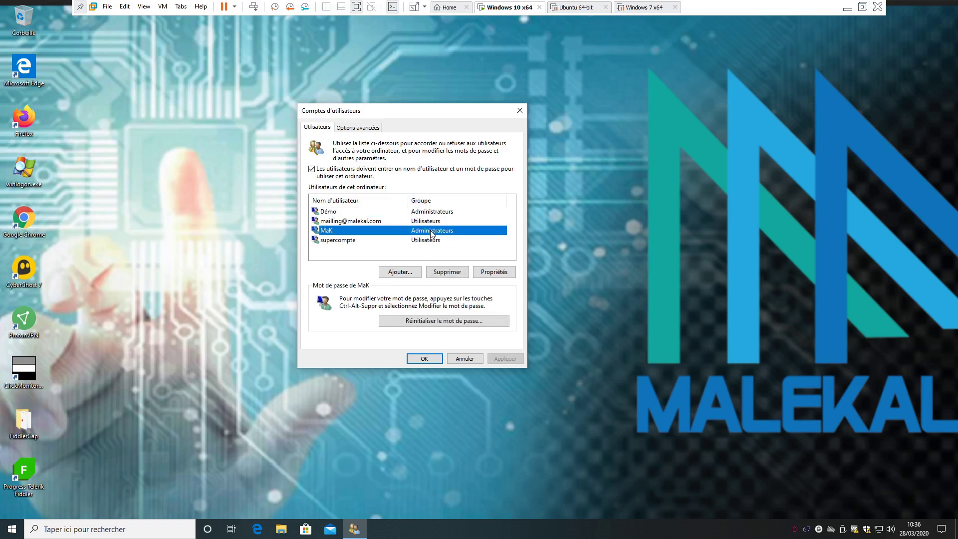
pyautogui.click(431, 241)
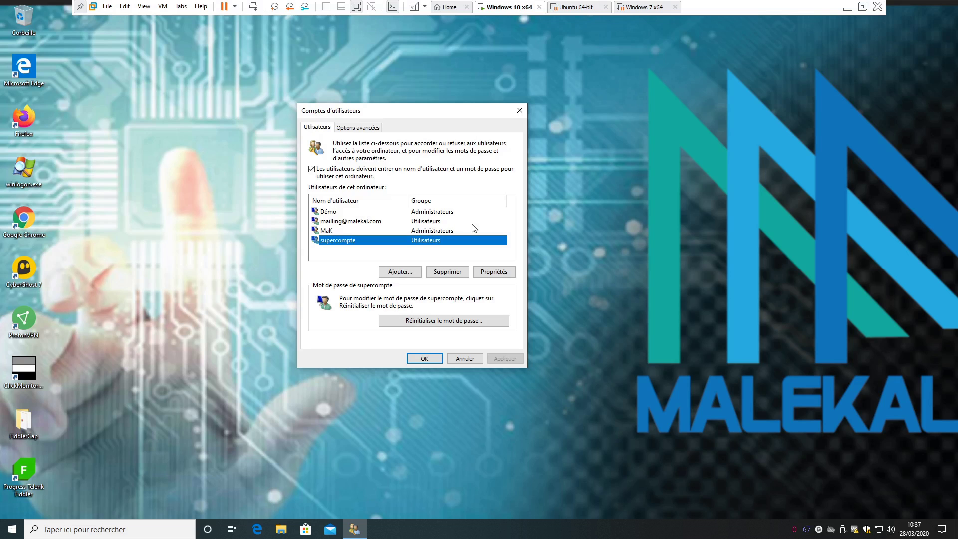
pyautogui.press('Up')
pyautogui.press('Up')
pyautogui.press('Down')
pyautogui.press('Down')
pyautogui.press('Up')
pyautogui.press('Up')
pyautogui.press('Down')
pyautogui.press('Down')
pyautogui.press('Up')
pyautogui.press('Up')
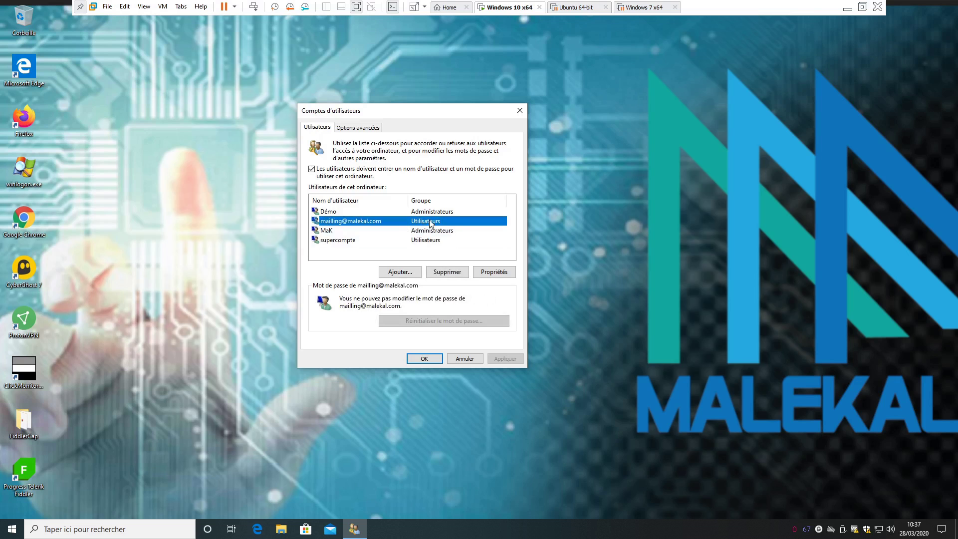
pyautogui.click(431, 243)
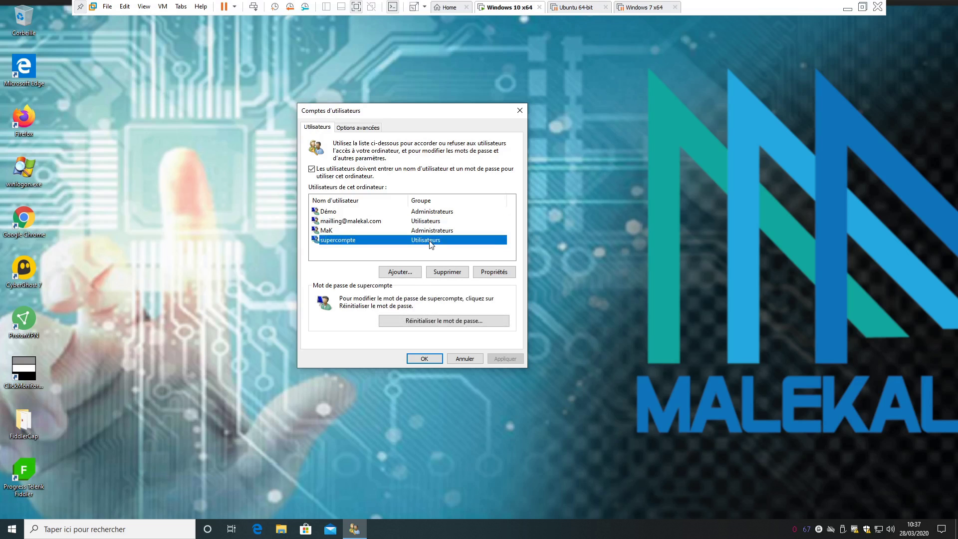
pyautogui.click(439, 224)
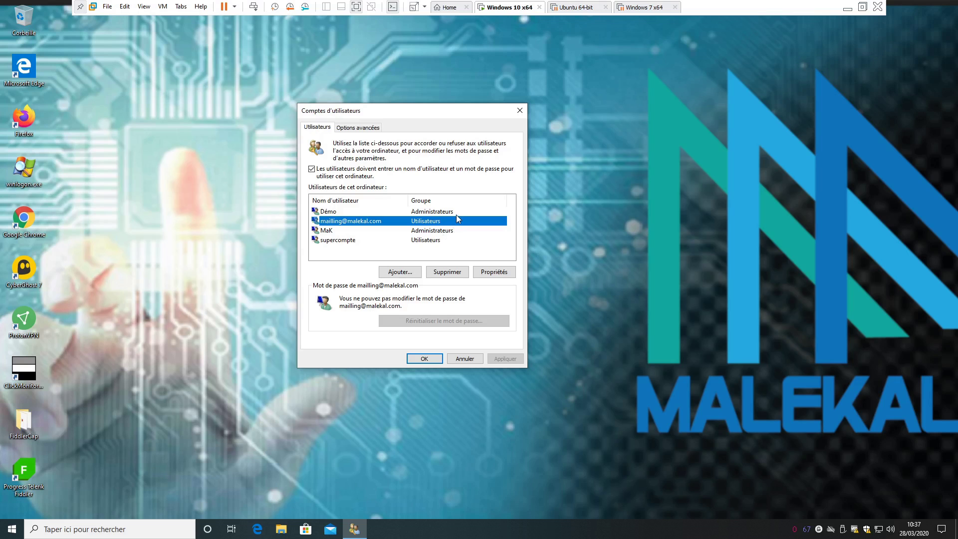
# Change the group membership of the supercompte account to Administrateur and apply it.
pyautogui.click(432, 241)
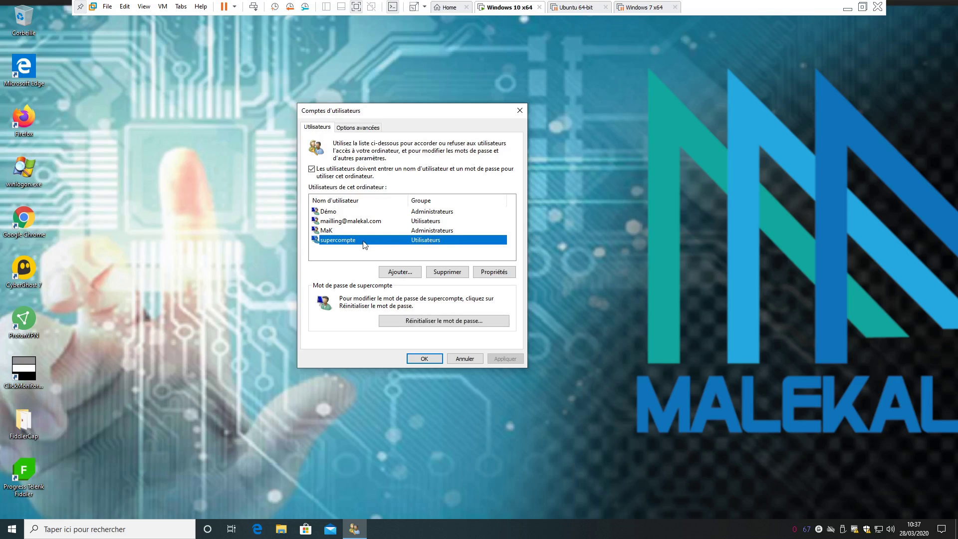
pyautogui.click(493, 273)
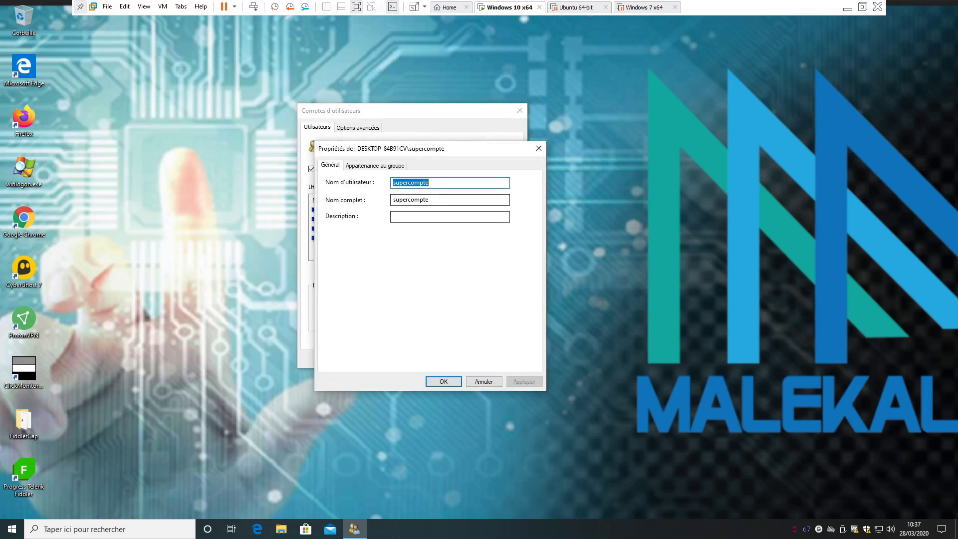
pyautogui.press('Tab')
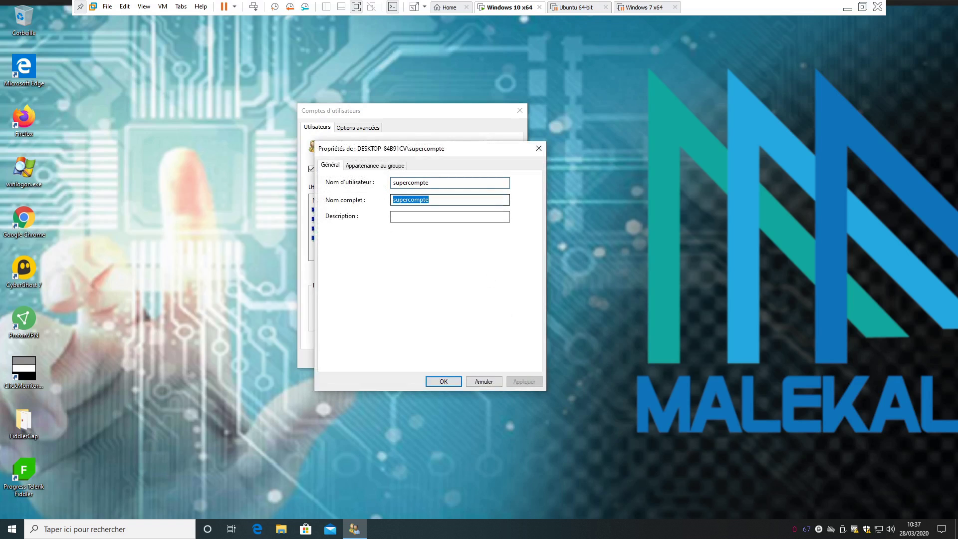
pyautogui.click(383, 166)
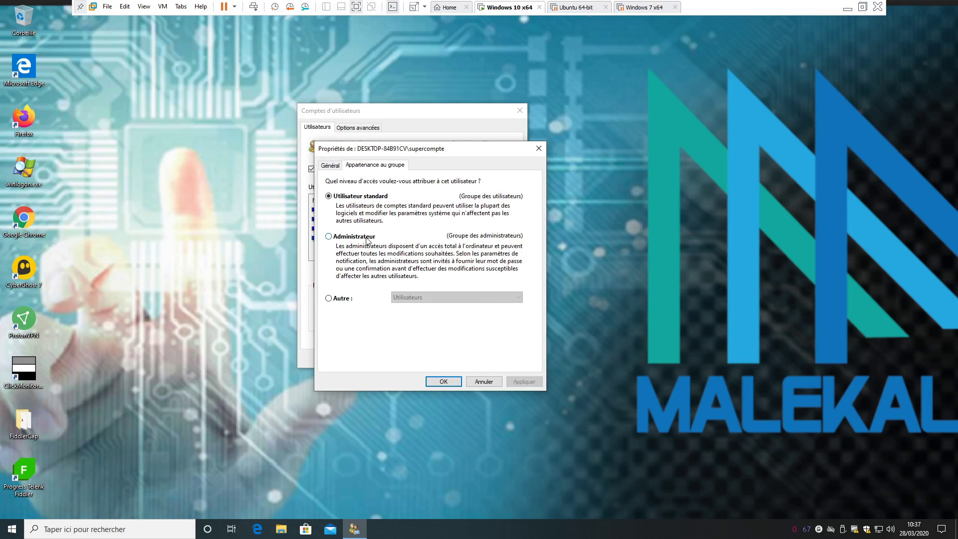
pyautogui.click(367, 238)
pyautogui.click(523, 382)
pyautogui.click(443, 382)
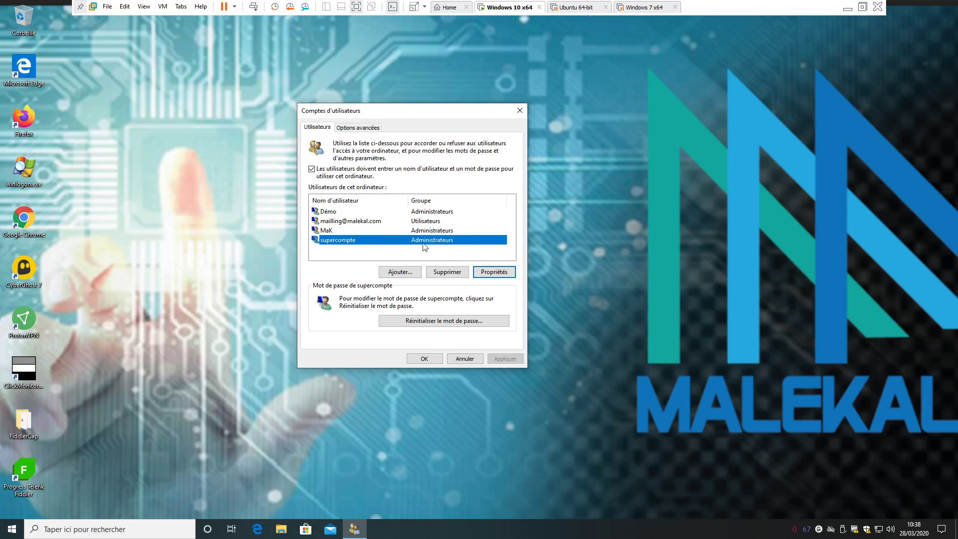
# Delete the supercompte account from this computer's users and confirm the removal.
pyautogui.click(446, 274)
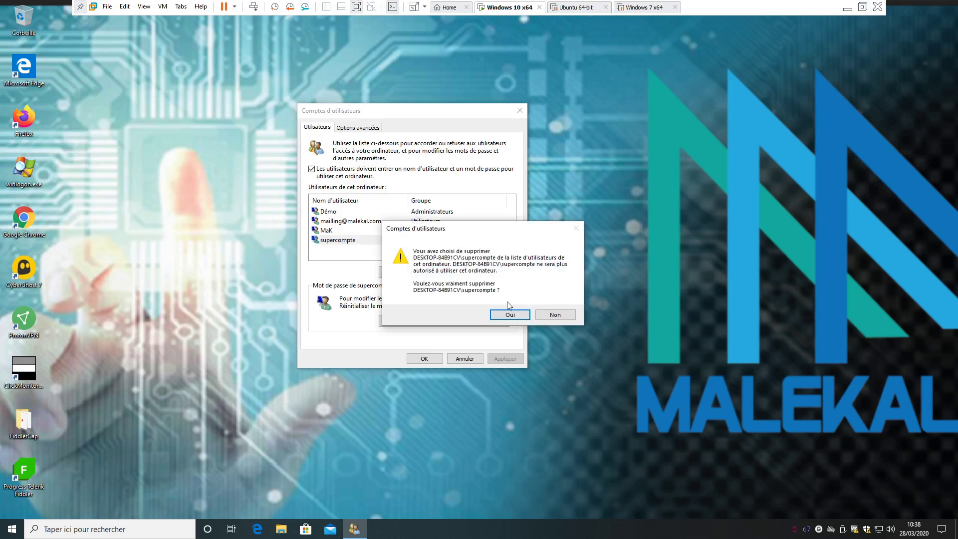
pyautogui.click(508, 318)
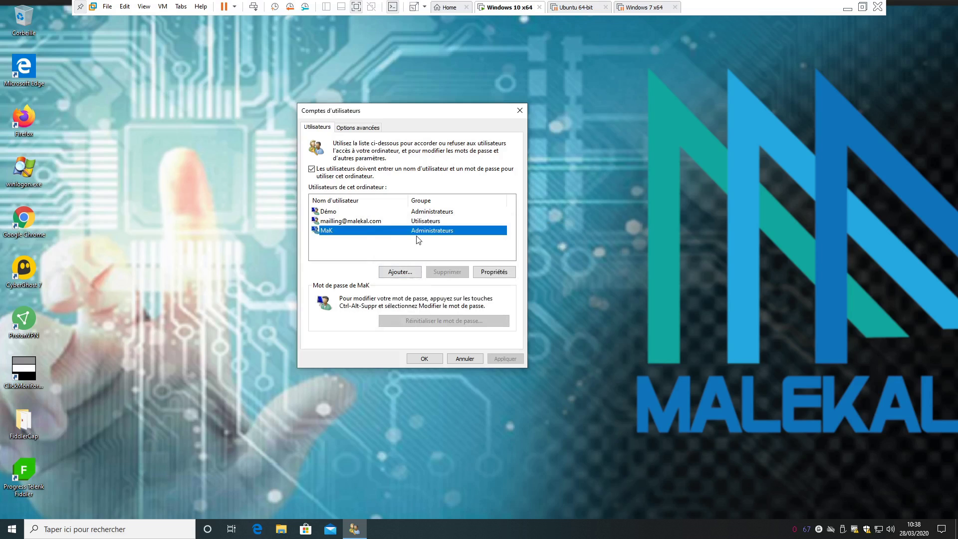
# Reset the Démo account's password, entering and confirming the new password.
pyautogui.click(435, 212)
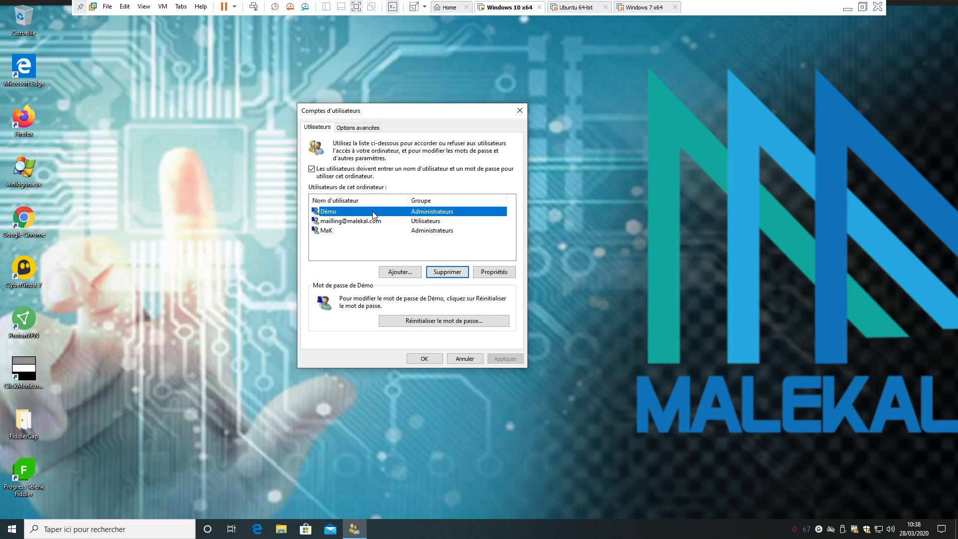
pyautogui.click(451, 321)
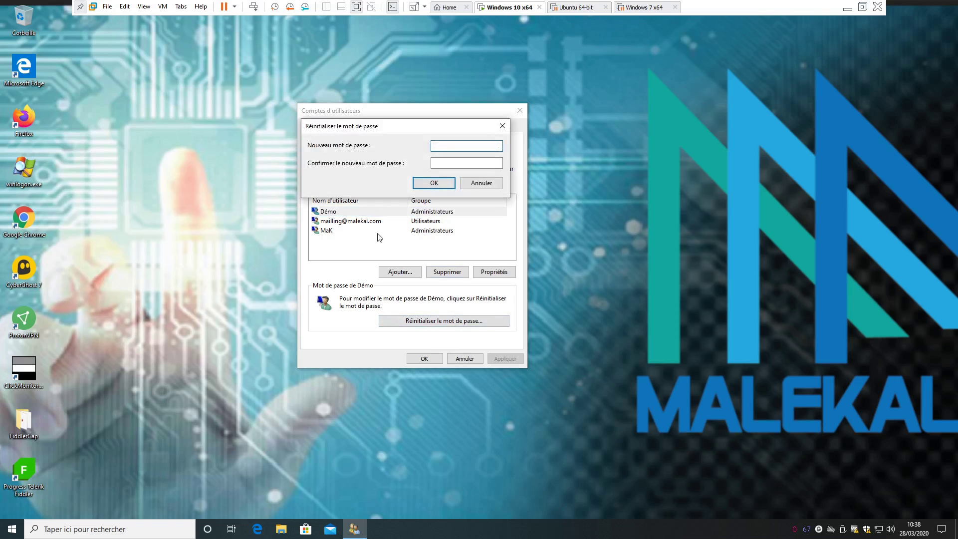
pyautogui.write('aa')
pyautogui.press('Tab')
pyautogui.write('aa')
pyautogui.click(433, 182)
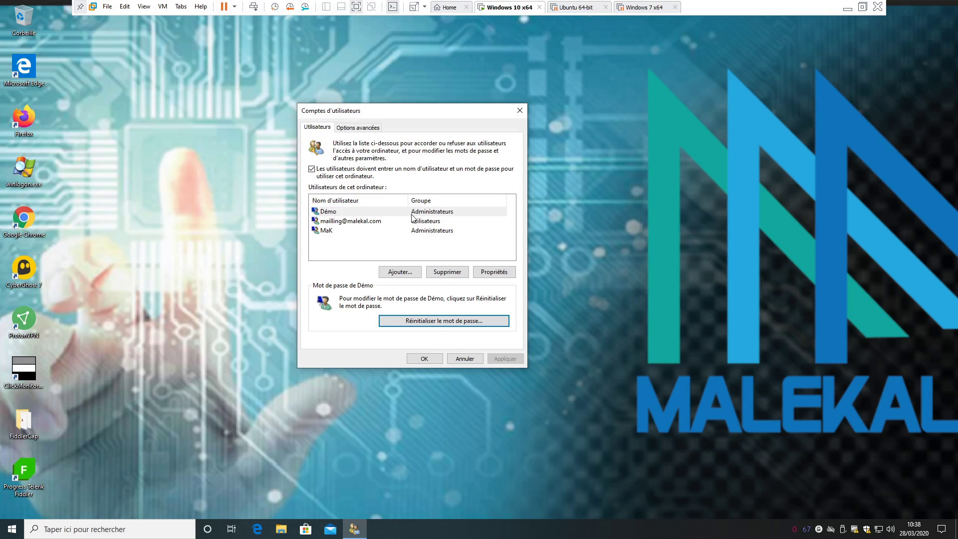
# Check the password option of the Microsoft account, and view the signed-in account's information in the Comptes section of Windows Settings.
pyautogui.click(414, 221)
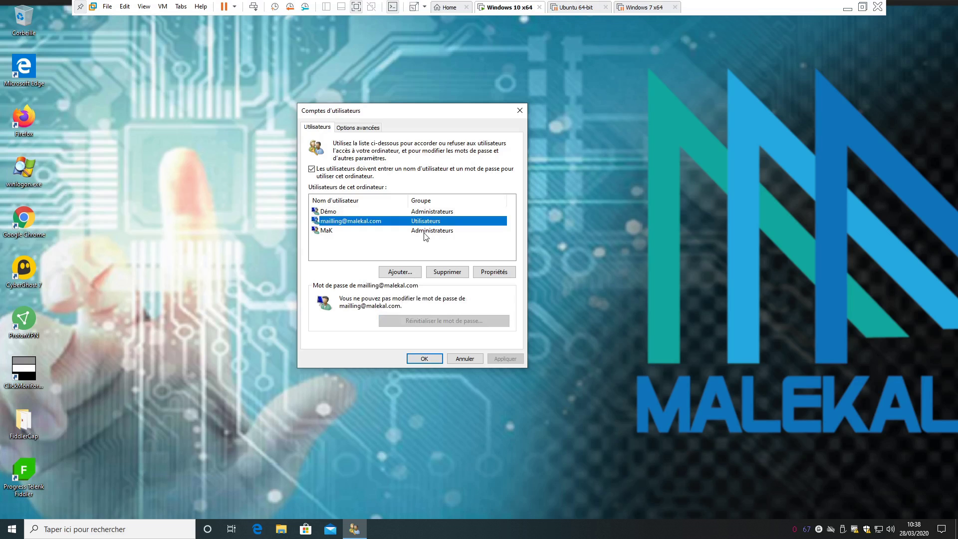
pyautogui.click(10, 532)
pyautogui.click(12, 484)
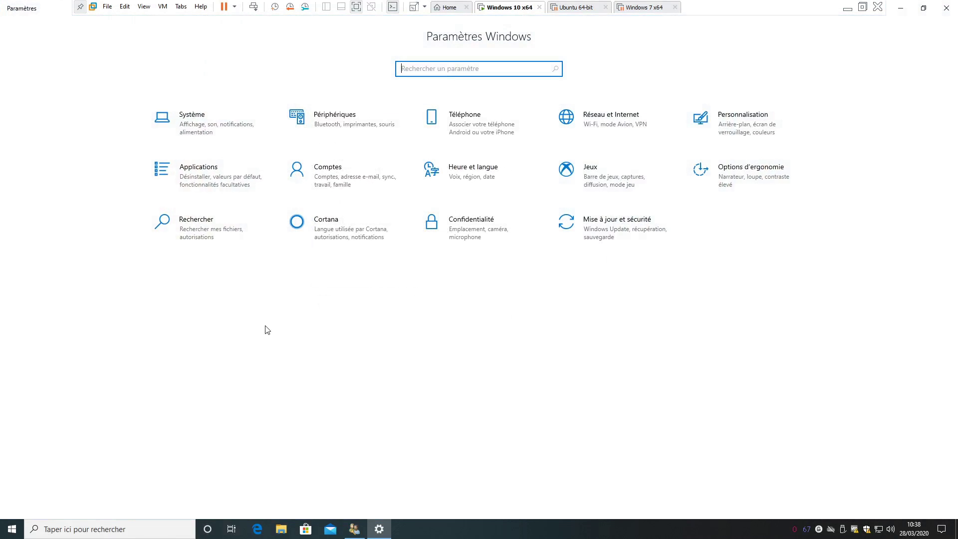
pyautogui.click(331, 178)
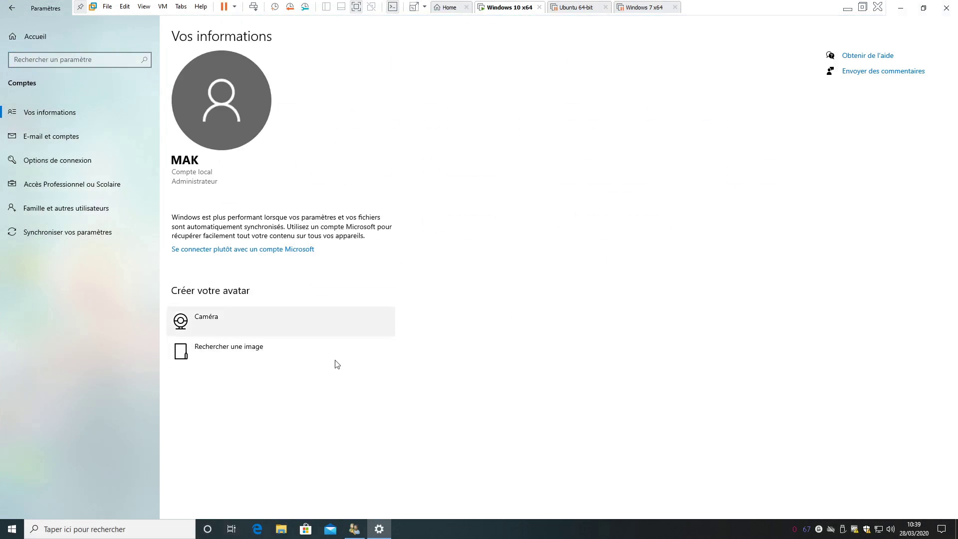
pyautogui.click(946, 8)
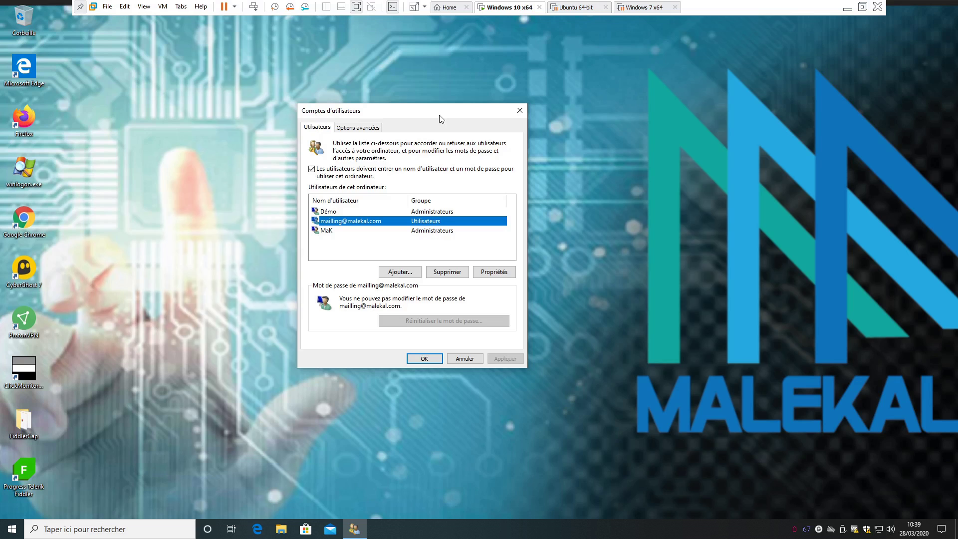
# Reset the Démo account's password again, entering the new password and its confirmation.
pyautogui.click(433, 213)
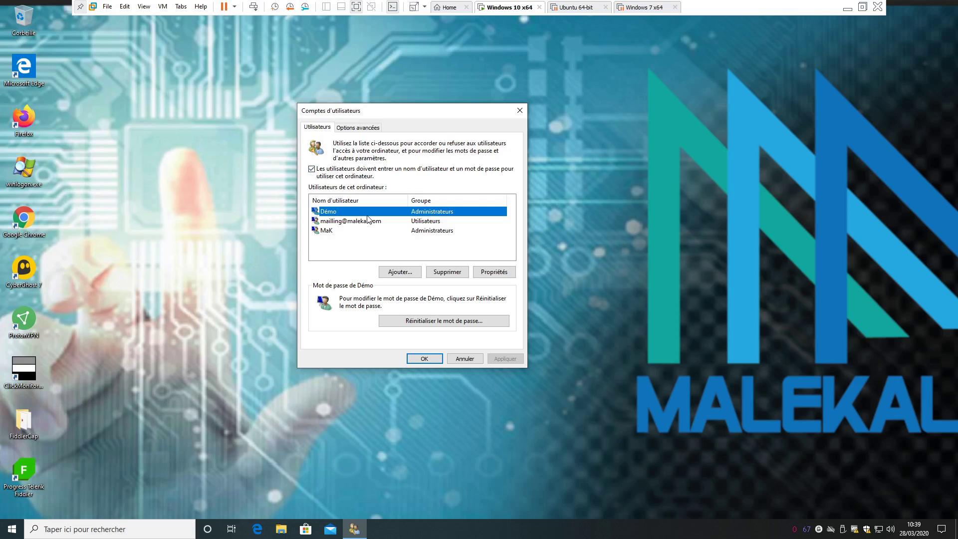
pyautogui.click(464, 322)
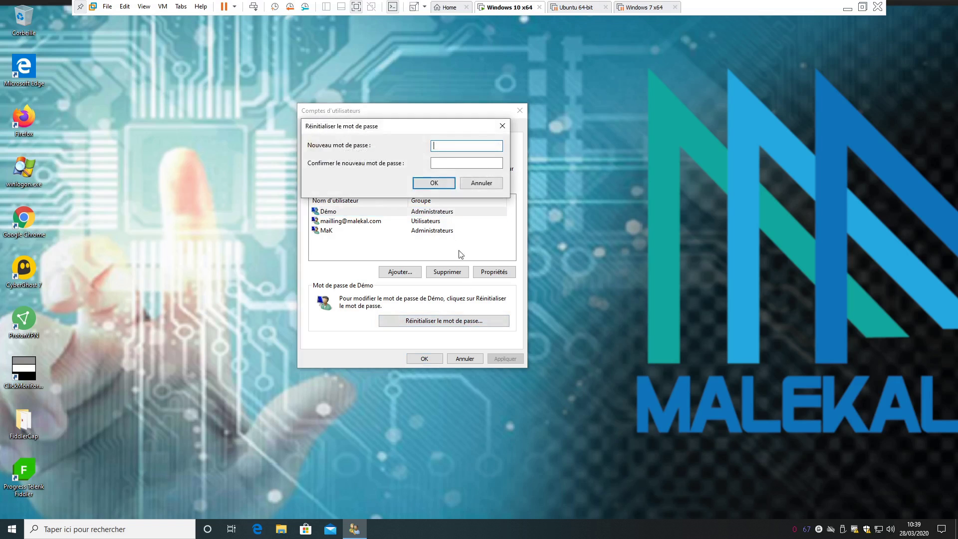
pyautogui.write('aa')
pyautogui.press('Tab')
pyautogui.write('aa')
pyautogui.click(439, 184)
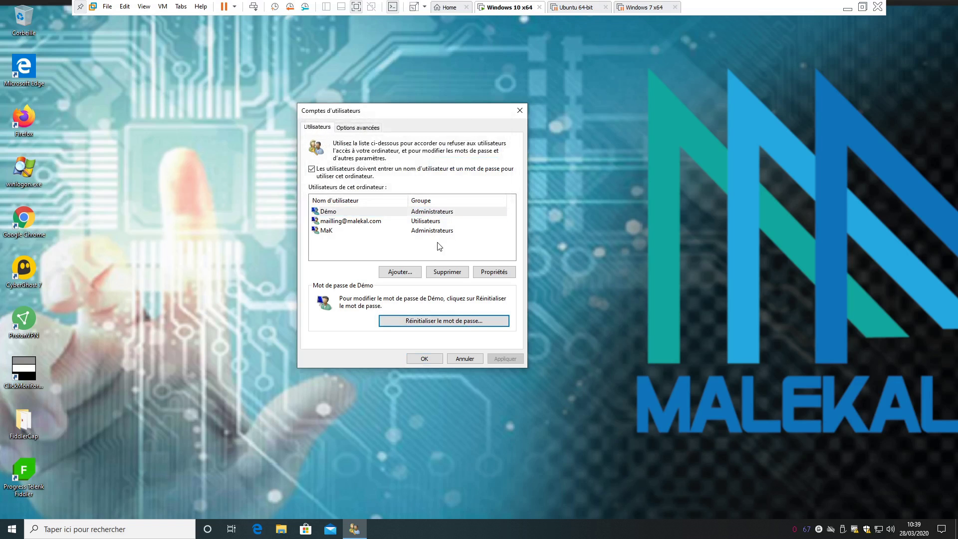
# Turn off the user name and password requirement and set automatic sign-in for Démo, entering and confirming the account password.
pyautogui.click(323, 214)
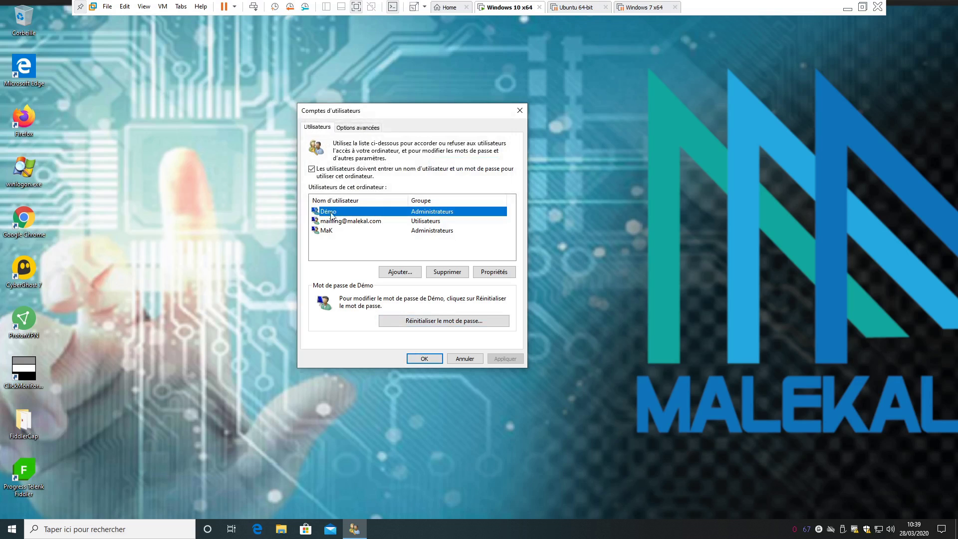
pyautogui.click(336, 172)
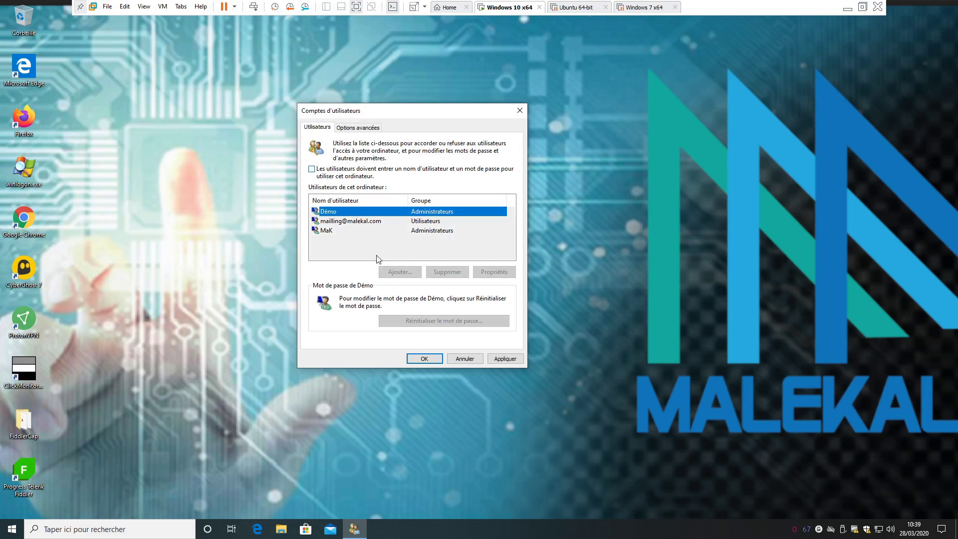
pyautogui.click(502, 359)
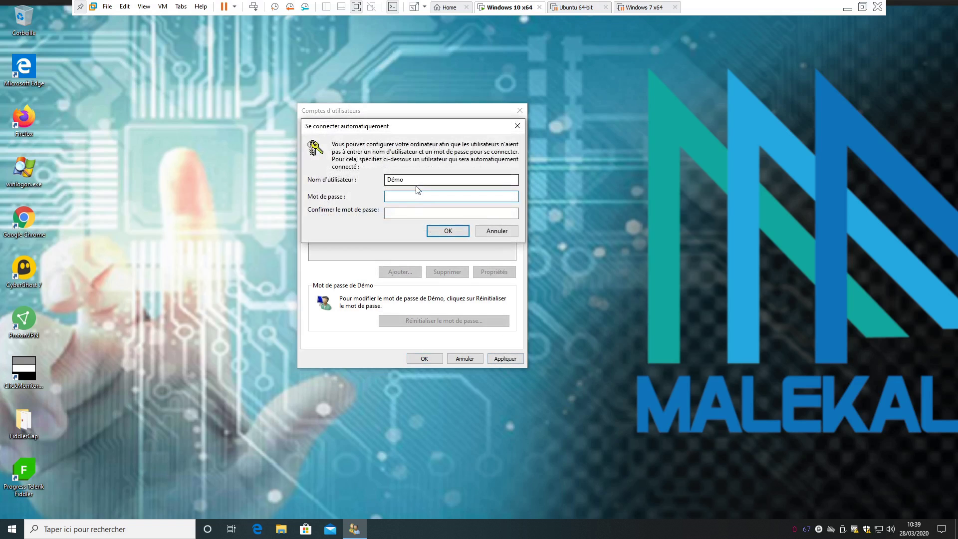
pyautogui.write('••')
pyautogui.press('Tab')
pyautogui.write('••')
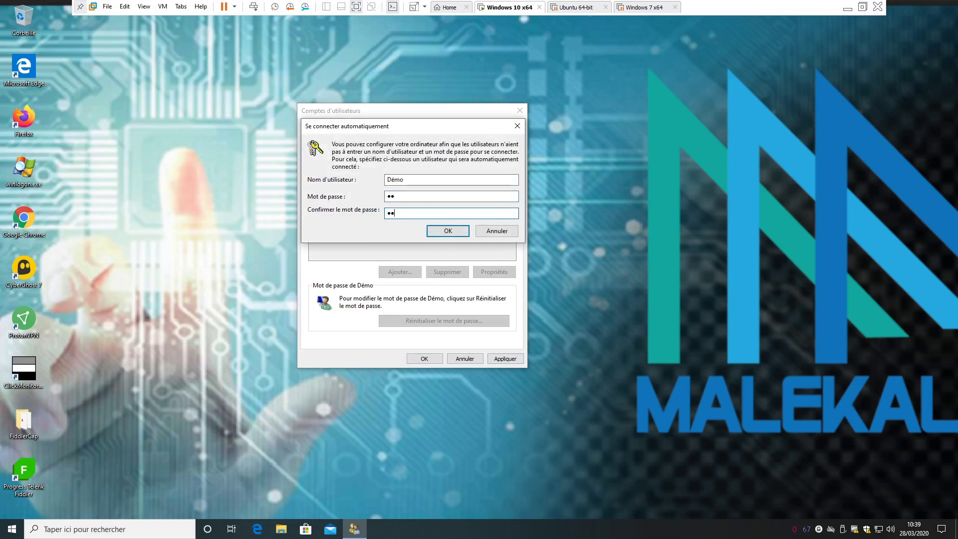
pyautogui.click(452, 233)
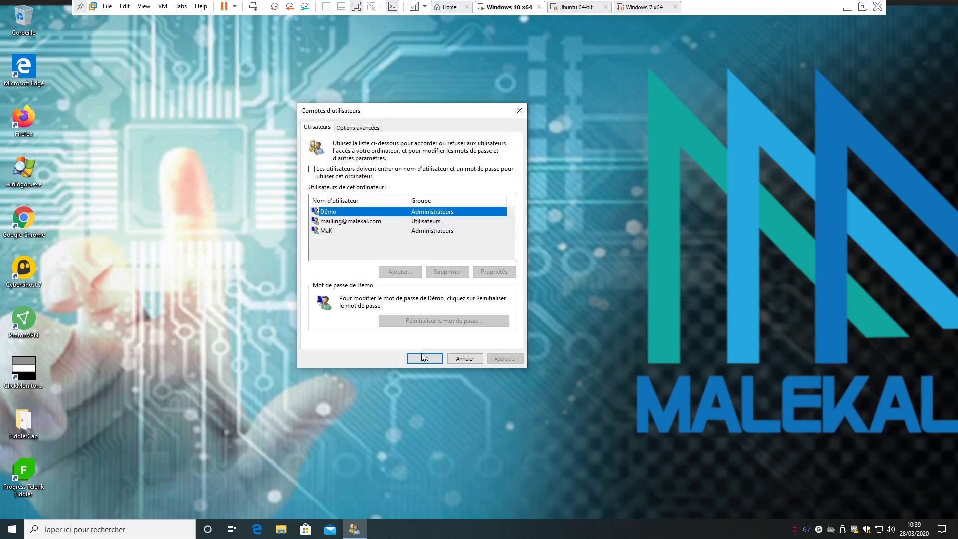
pyautogui.click(423, 357)
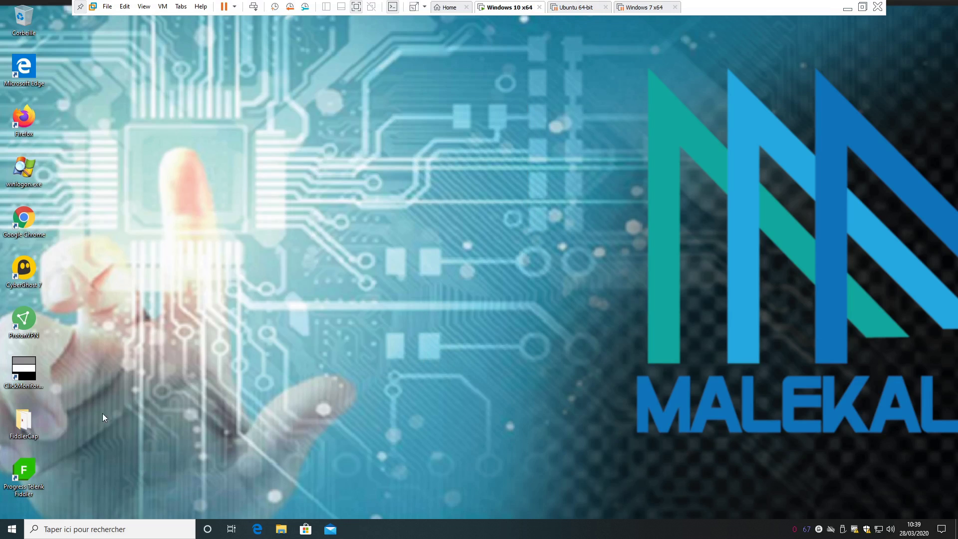
# Restart Windows to test the automatic sign-in.
pyautogui.rightClick(12, 529)
pyautogui.moveTo(46, 499)
pyautogui.click(186, 499)
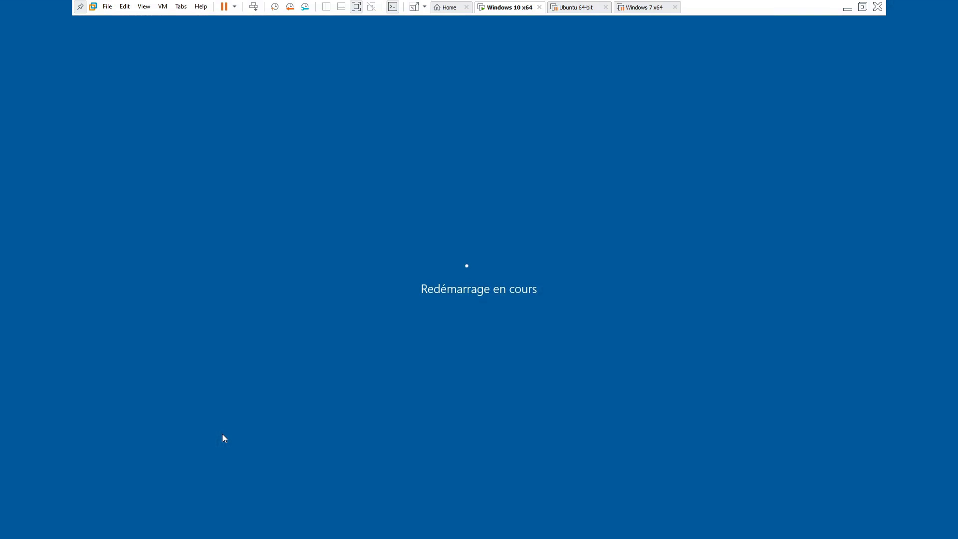